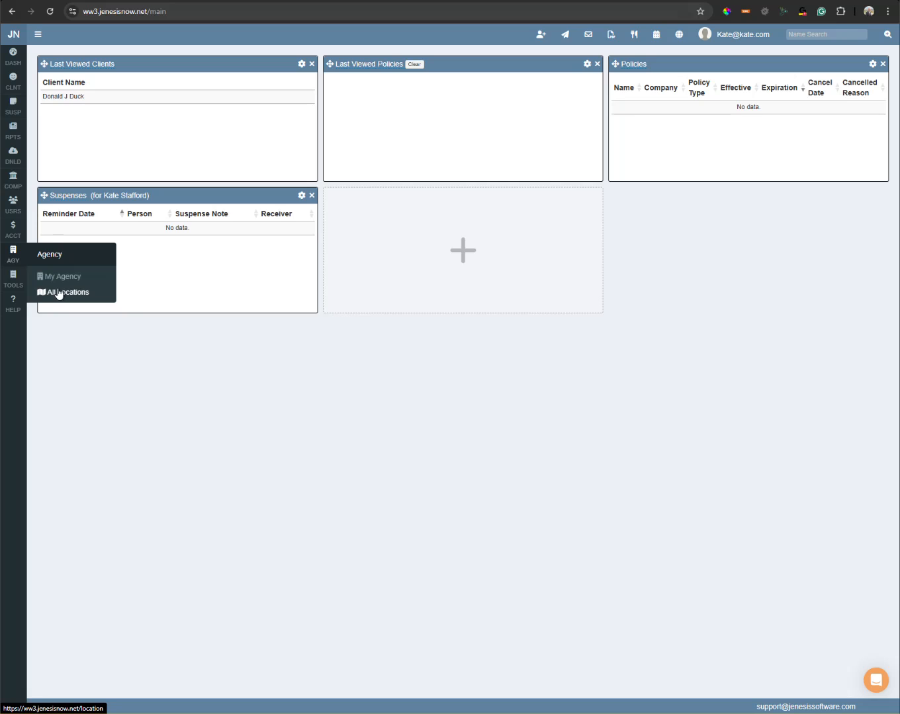
Open Price Demo Agency's location settings, review its Jenesis Rating Carriers, then return to the dashboard.
click(62, 294)
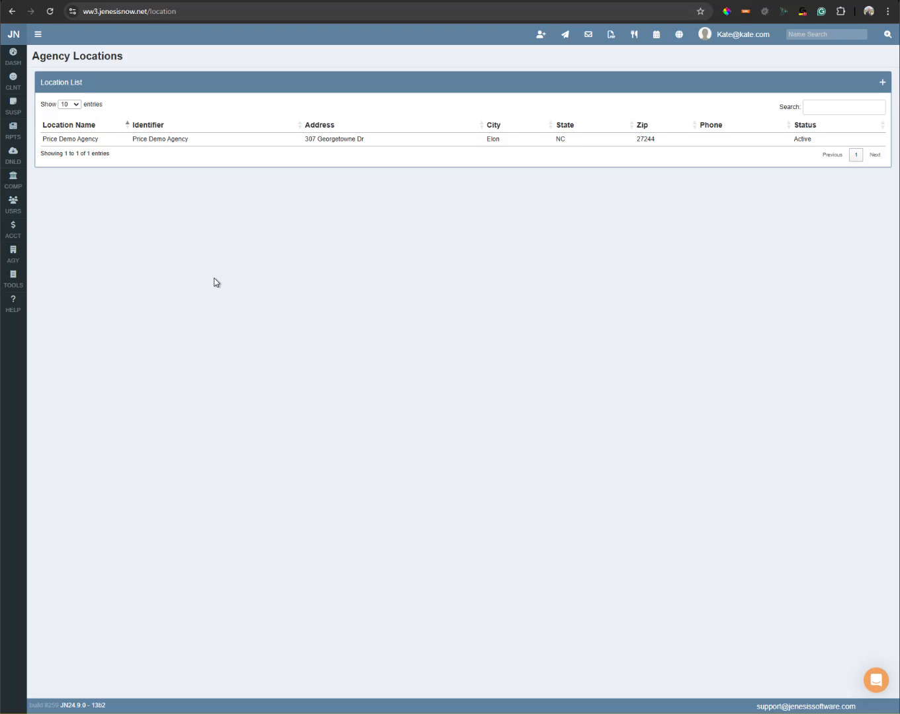
click(137, 148)
scroll(240, 363, down, 1)
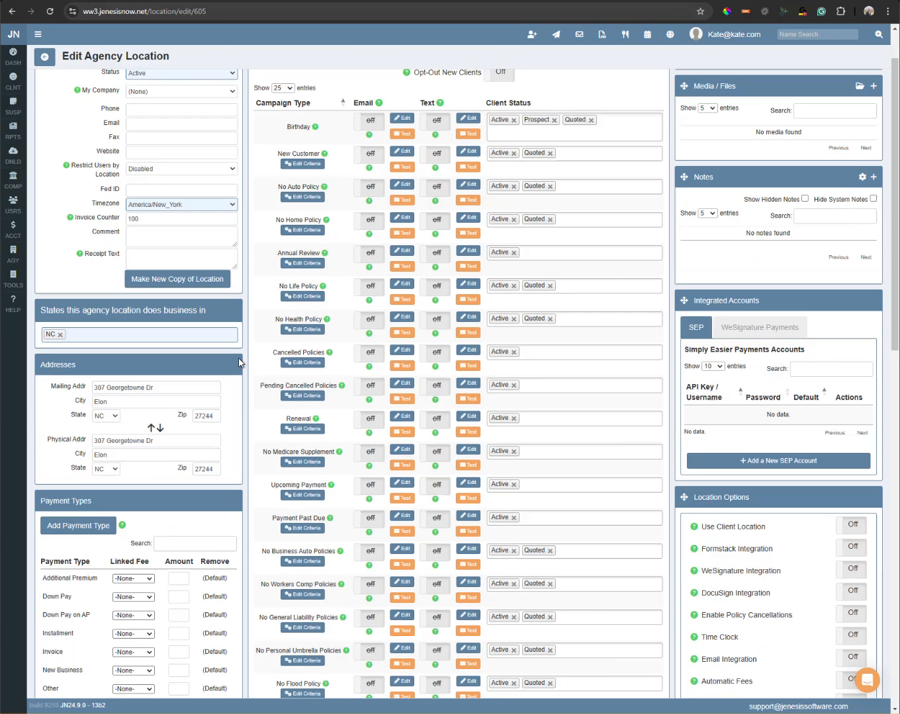
scroll(240, 363, down, 12)
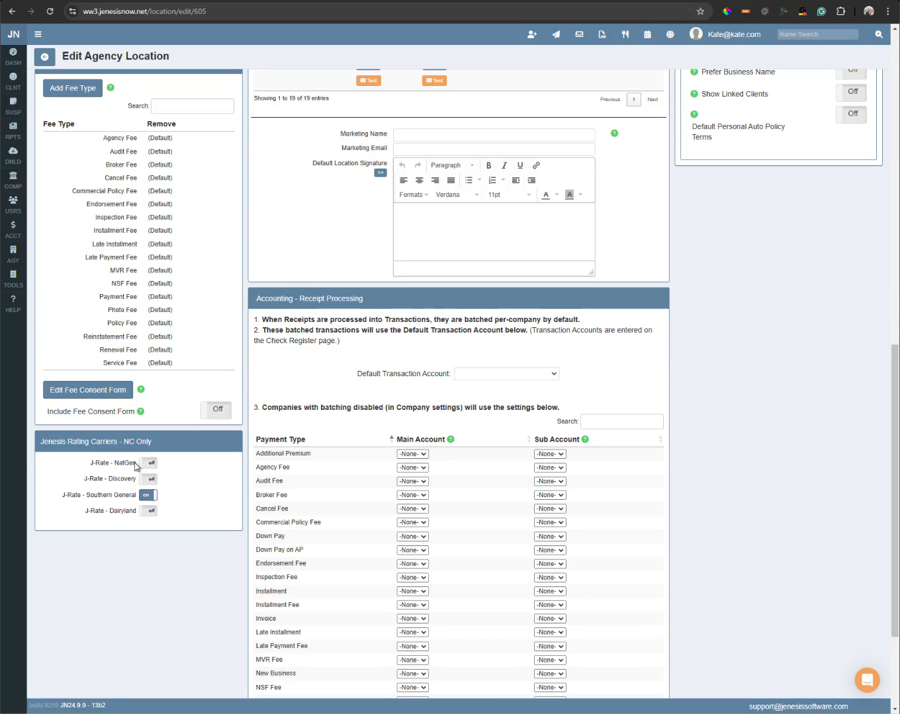
click(14, 66)
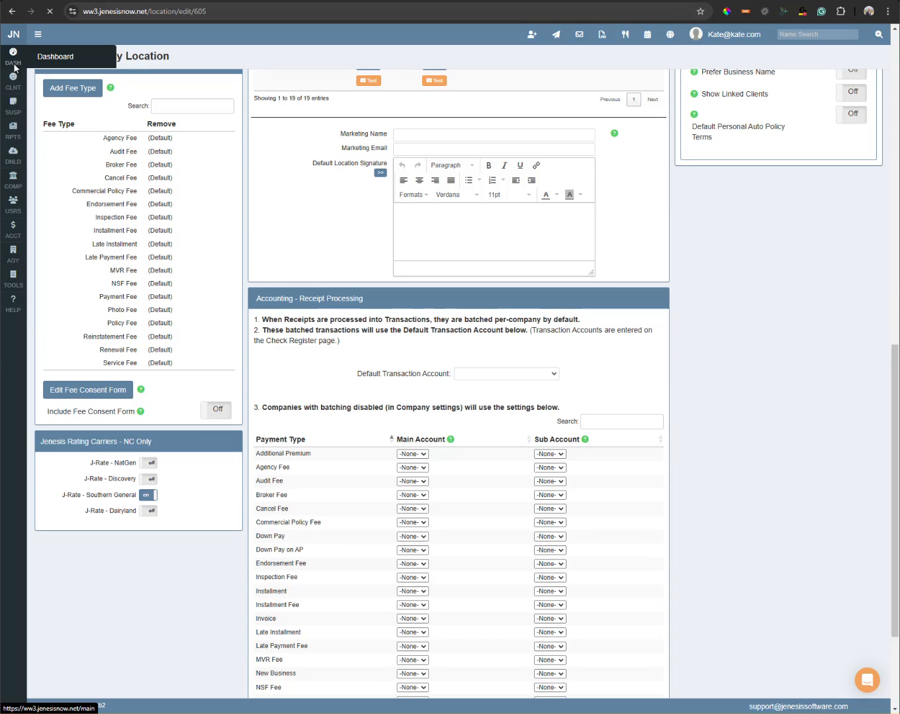
Bring up the working-location chooser from the user menu, then reload the dashboard to dismiss it.
click(726, 48)
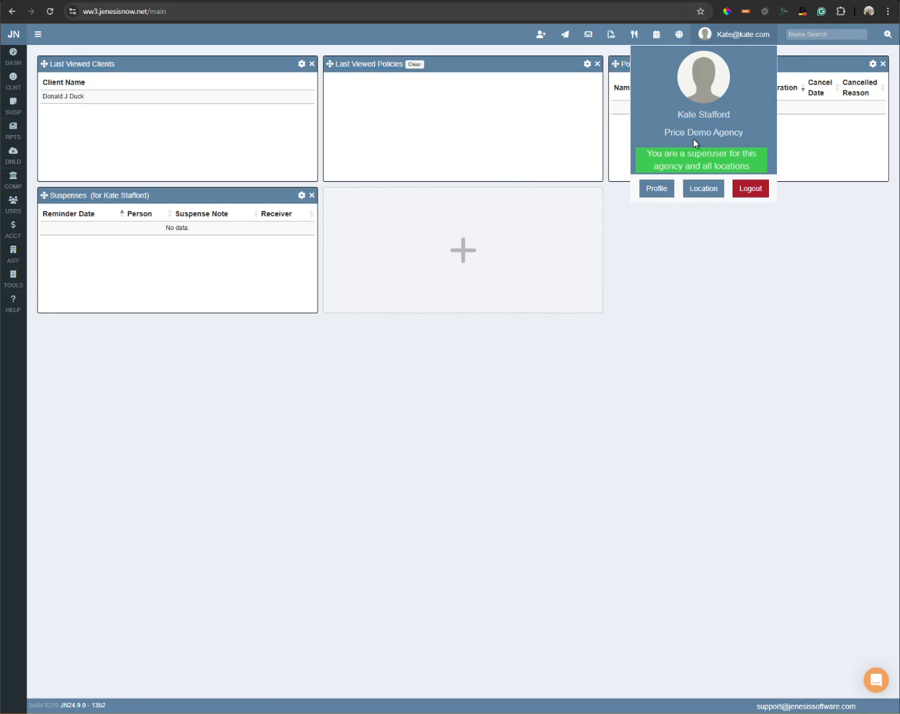
click(701, 191)
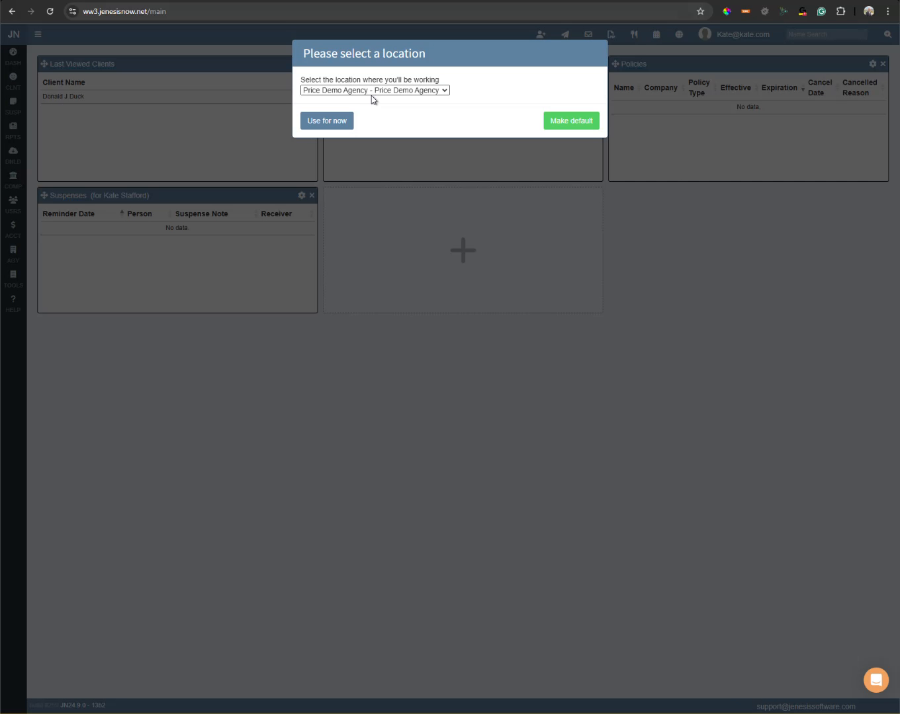
click(50, 11)
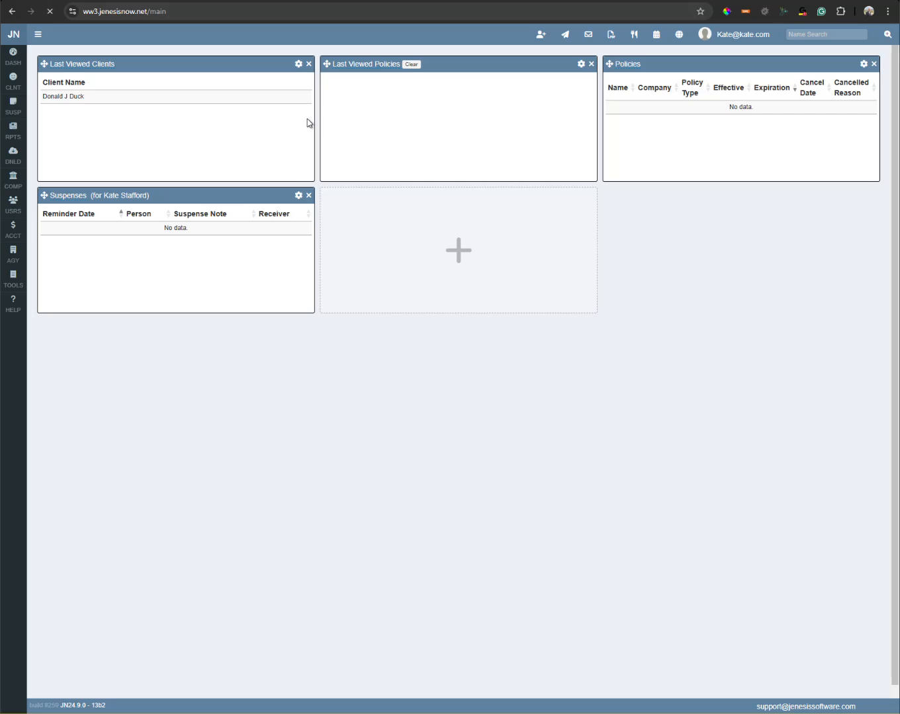
Open the last viewed client's record and keep its Location as Price Demo Agency.
click(77, 101)
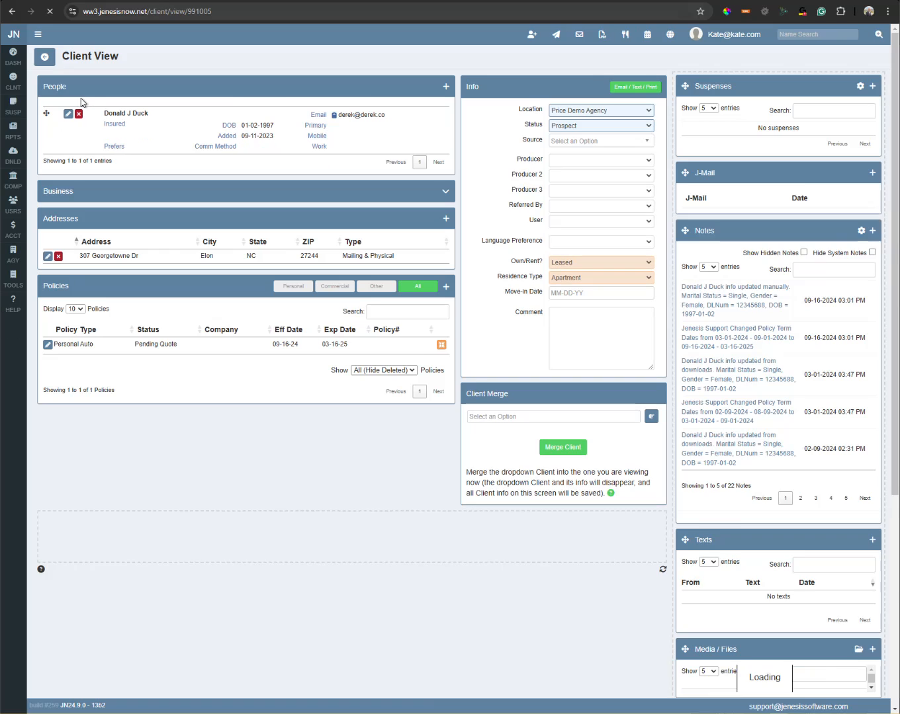
click(606, 110)
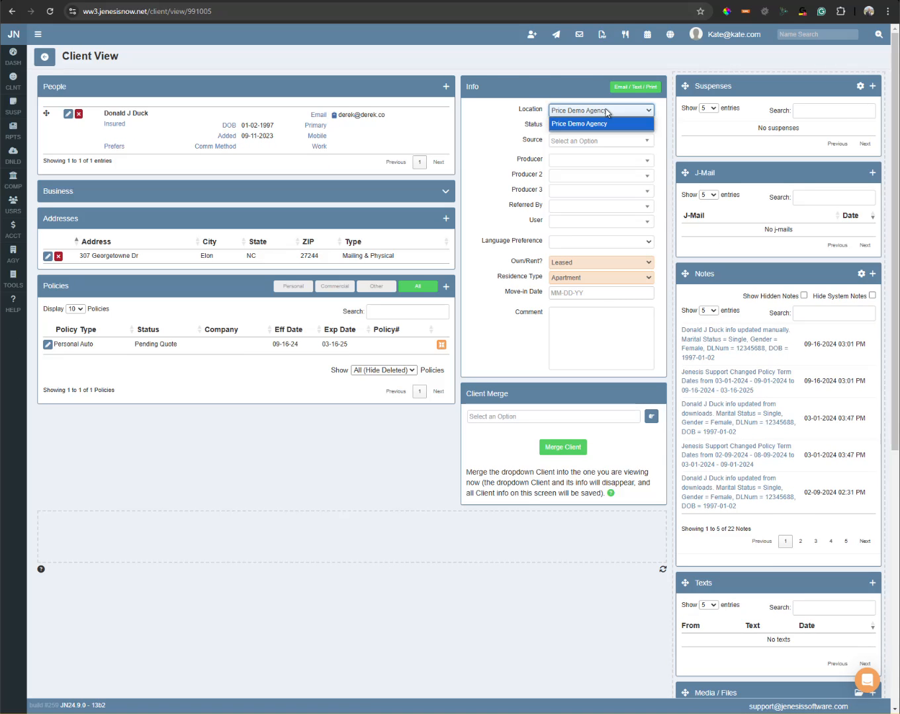
click(606, 110)
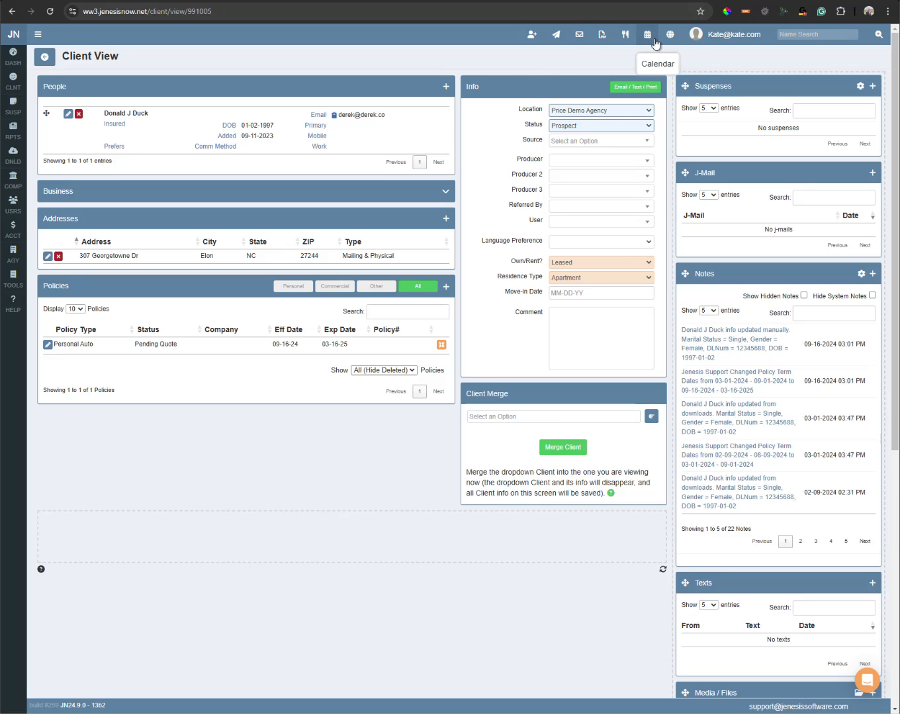
click(725, 36)
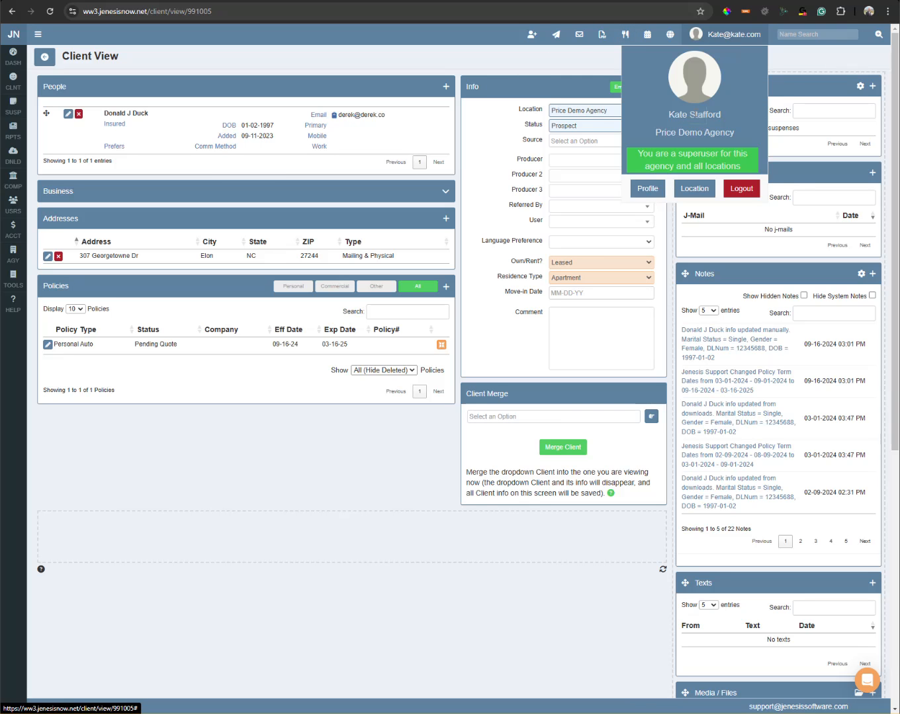
Start a blank credential entry on the Credentials tab of the user's profile.
click(647, 189)
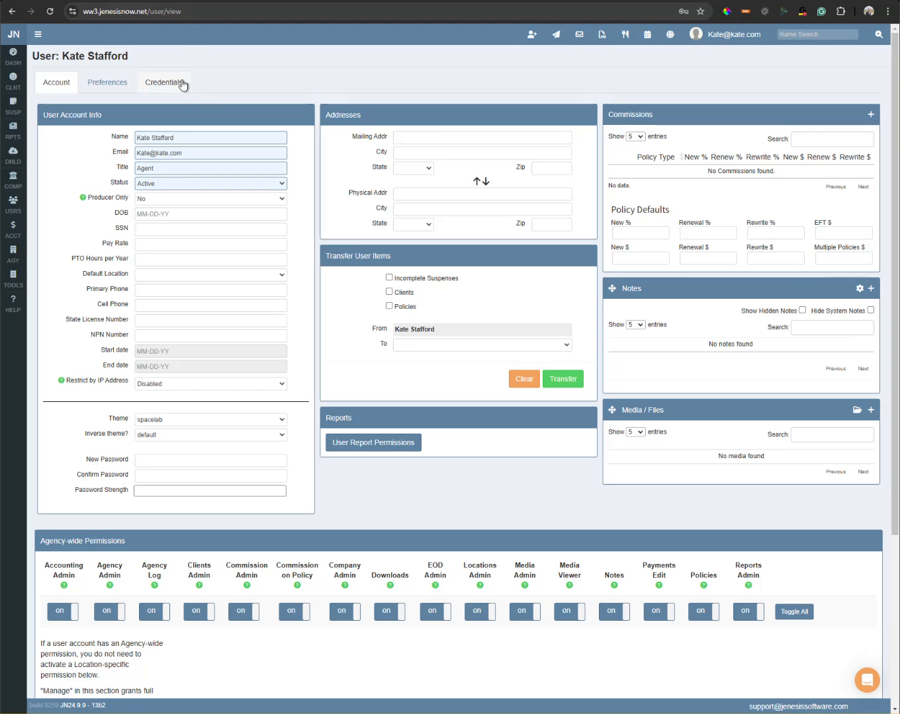
click(164, 83)
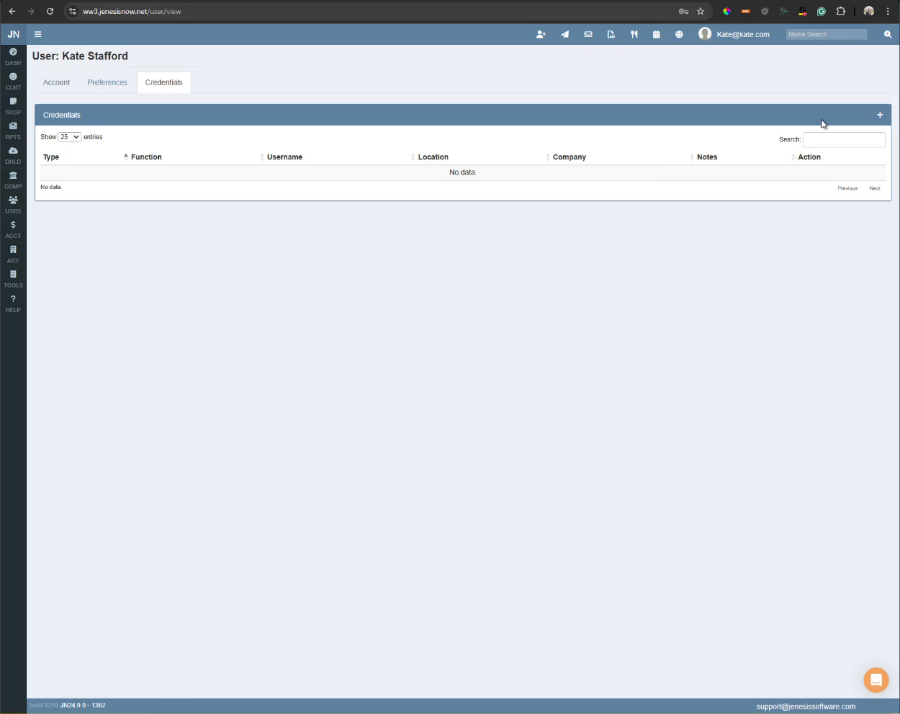
click(881, 118)
click(471, 108)
Set credential Type to J-Rate - Southern General and enter the login username and password.
click(455, 85)
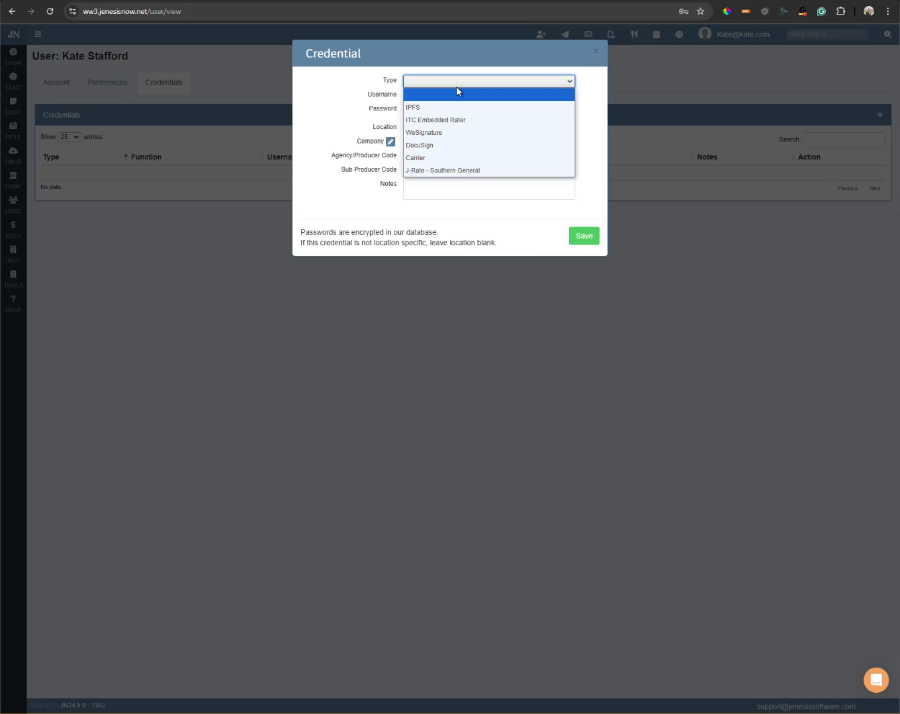
click(446, 171)
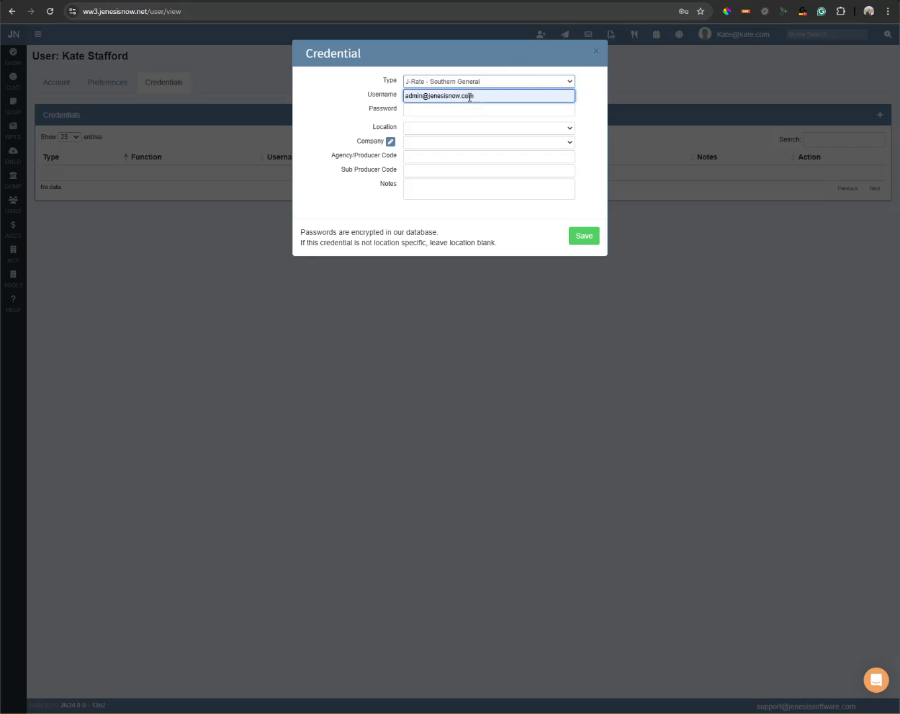
click(483, 96)
click(528, 220)
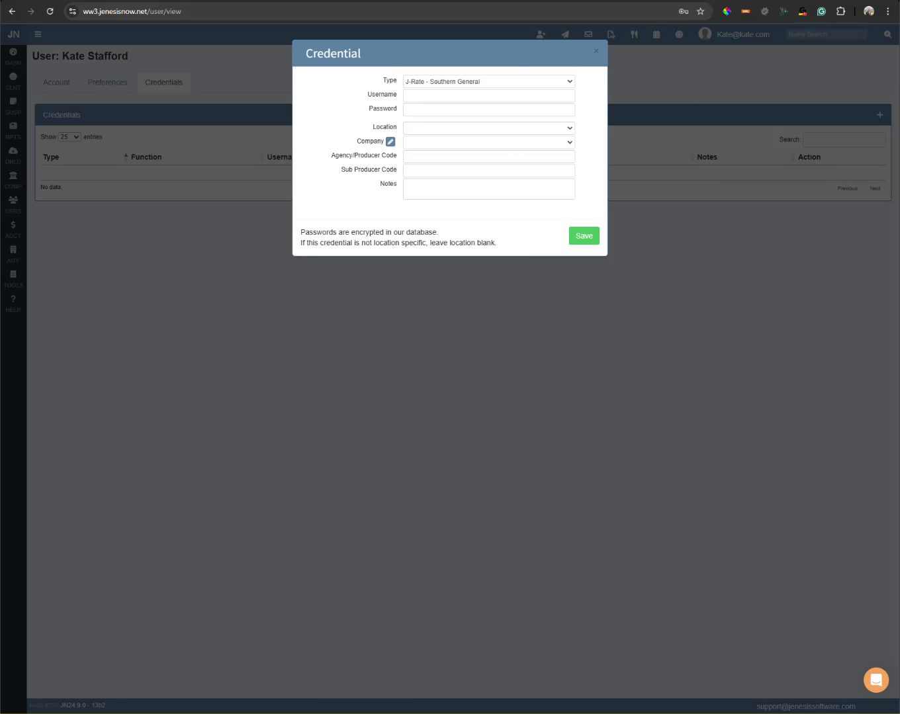
click(505, 97)
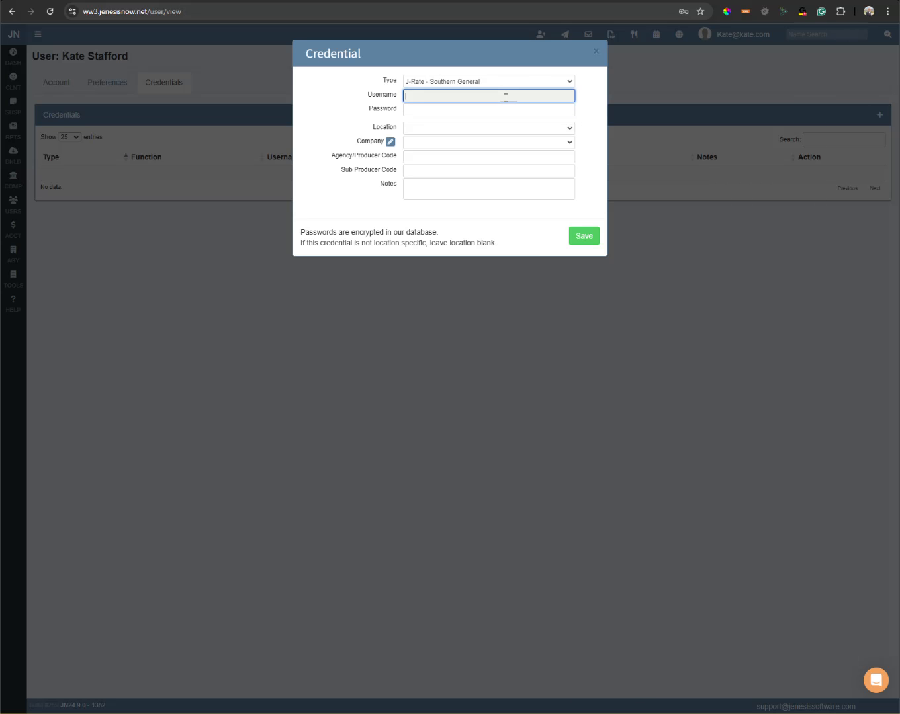
click(505, 98)
key(Tab)
text(password)
Set Location to Price Demo Agency and check the Company list, finding no Southern General.
click(442, 129)
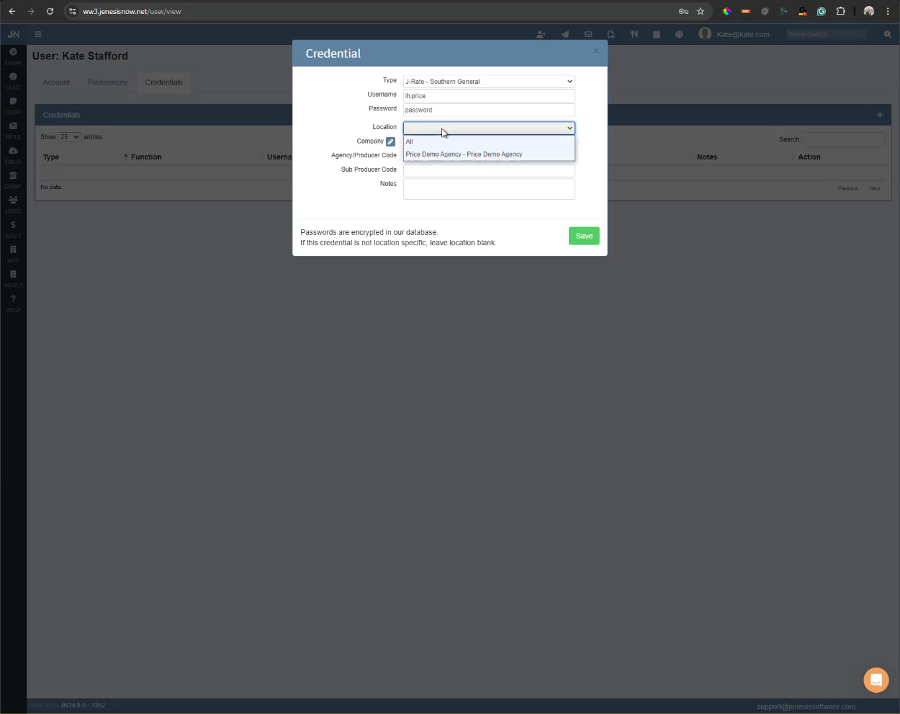
click(470, 154)
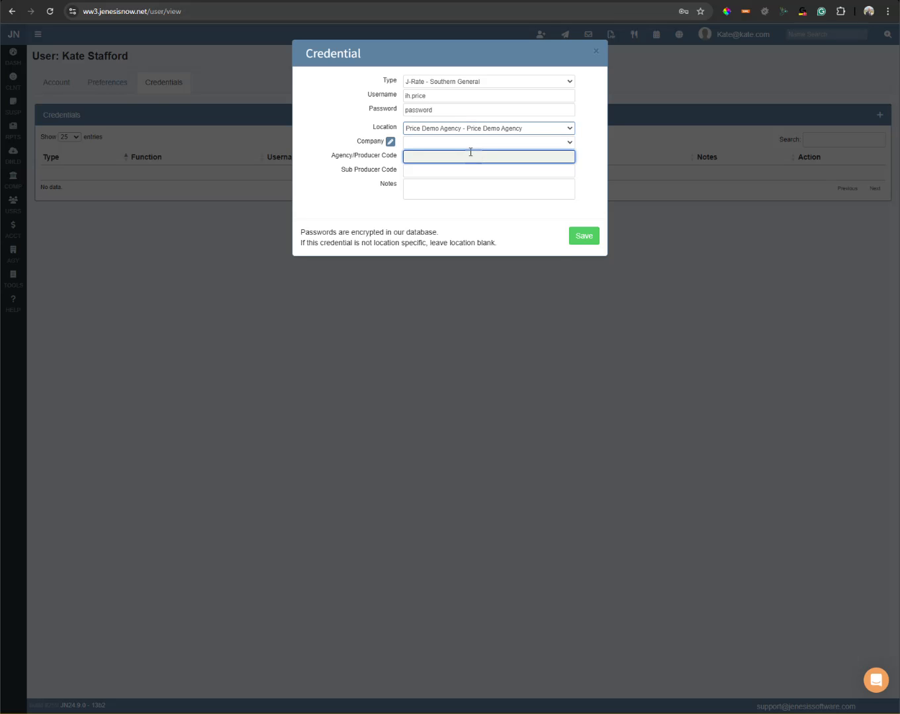
click(479, 143)
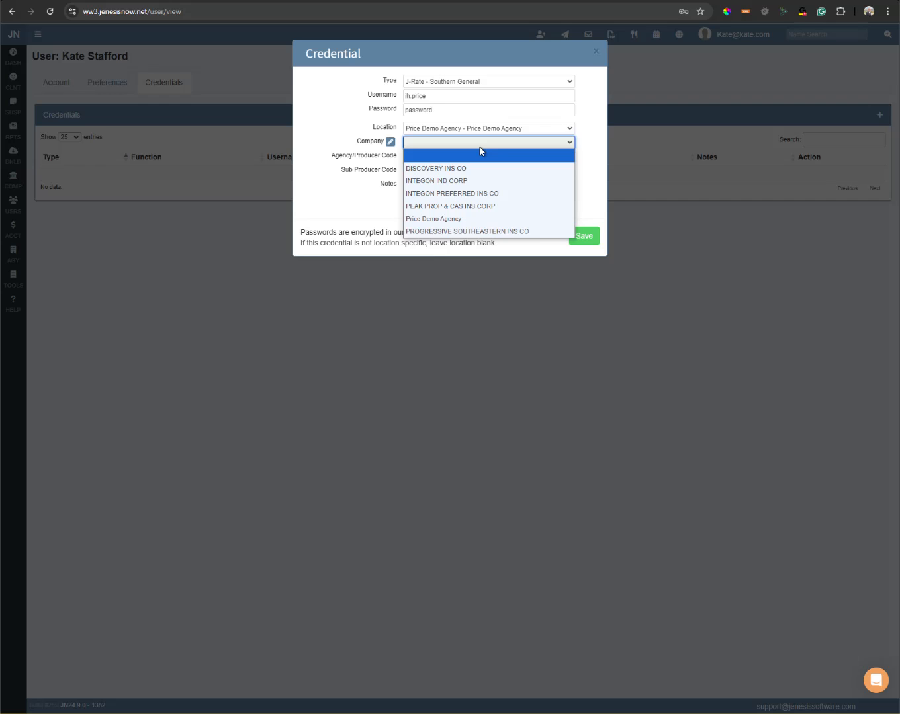
click(494, 150)
click(418, 143)
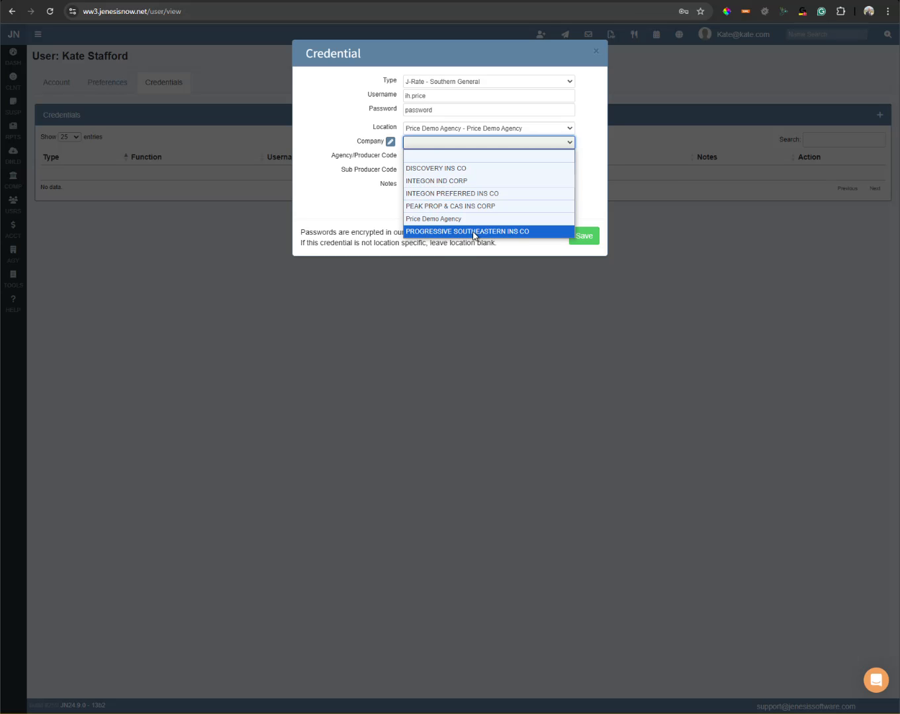
click(388, 220)
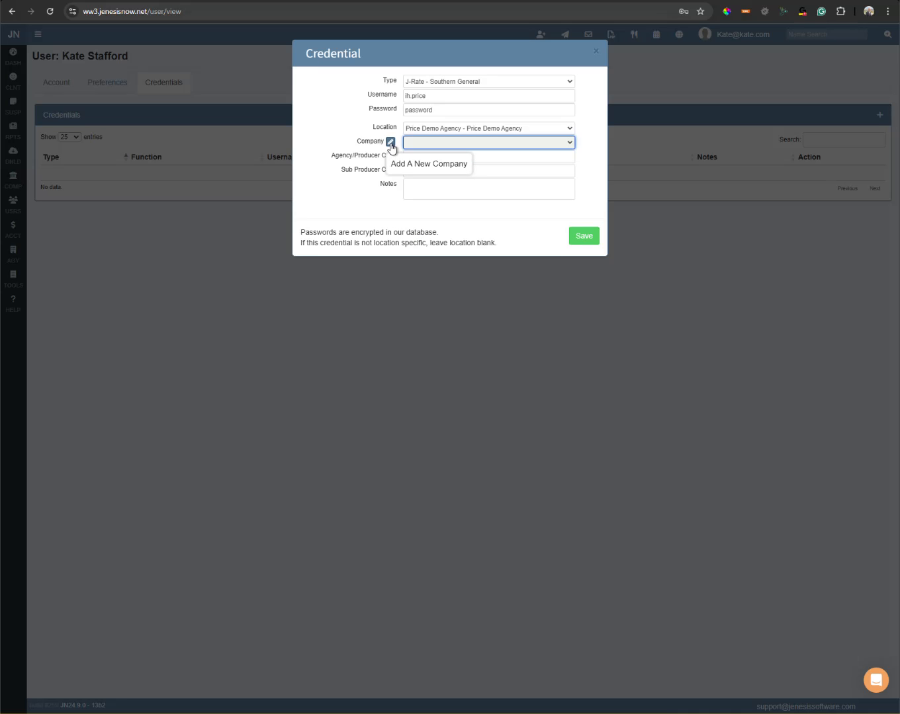
Add and save a new company SOUTHERN GEN INS CO with NAIC 37141.
click(390, 142)
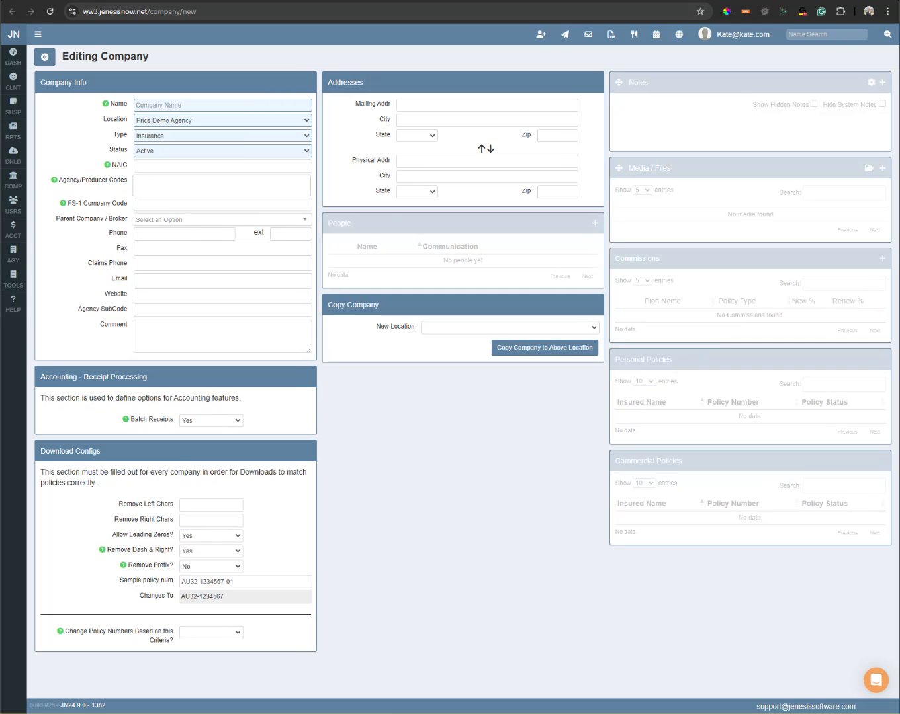
key(ctrl+w)
key(ctrl+Tab)
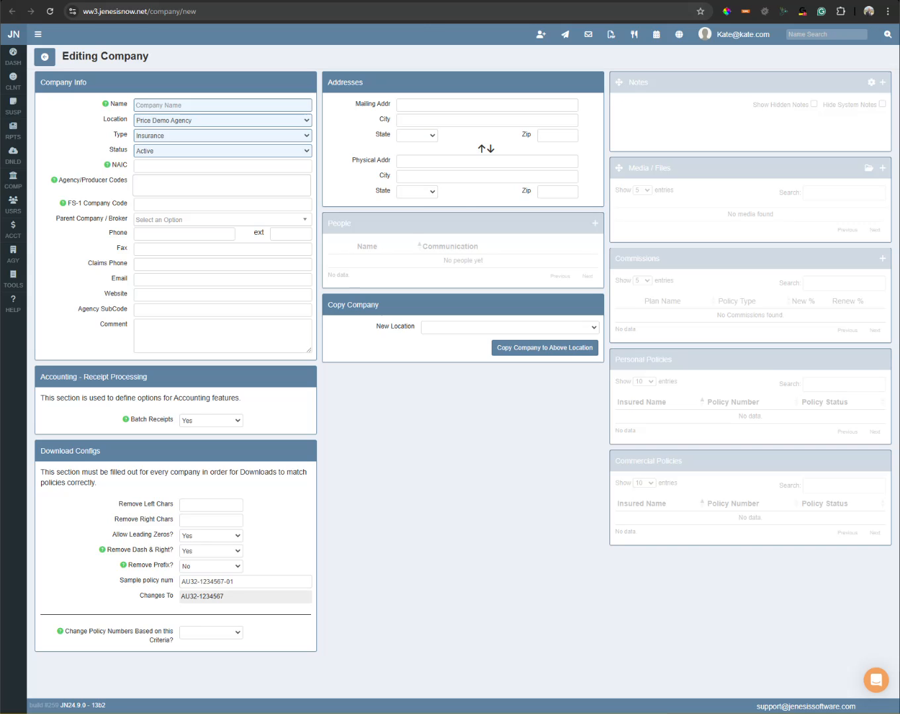
click(853, 57)
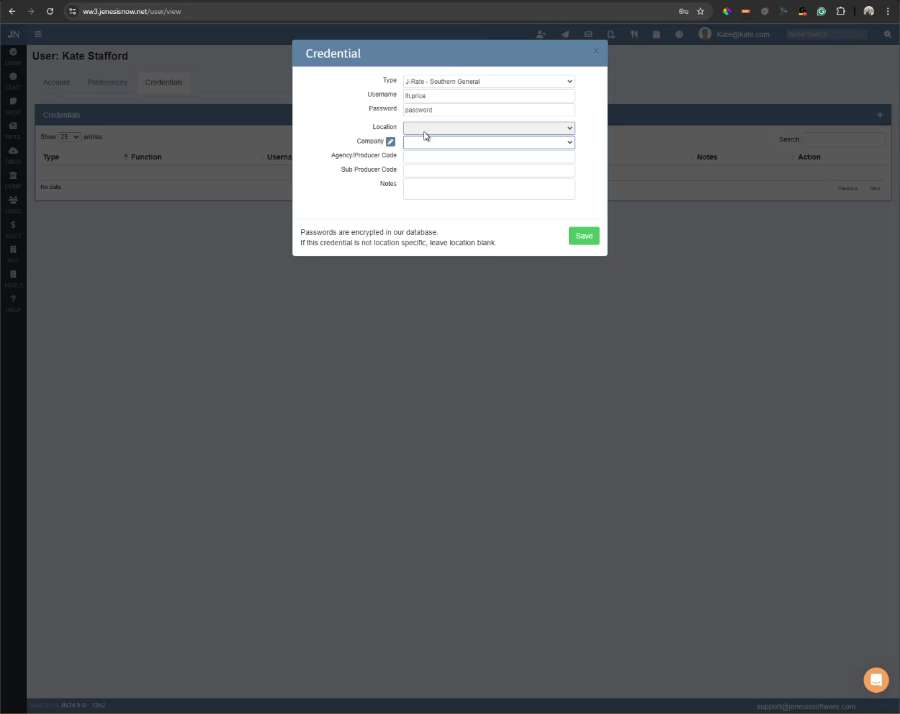
click(424, 130)
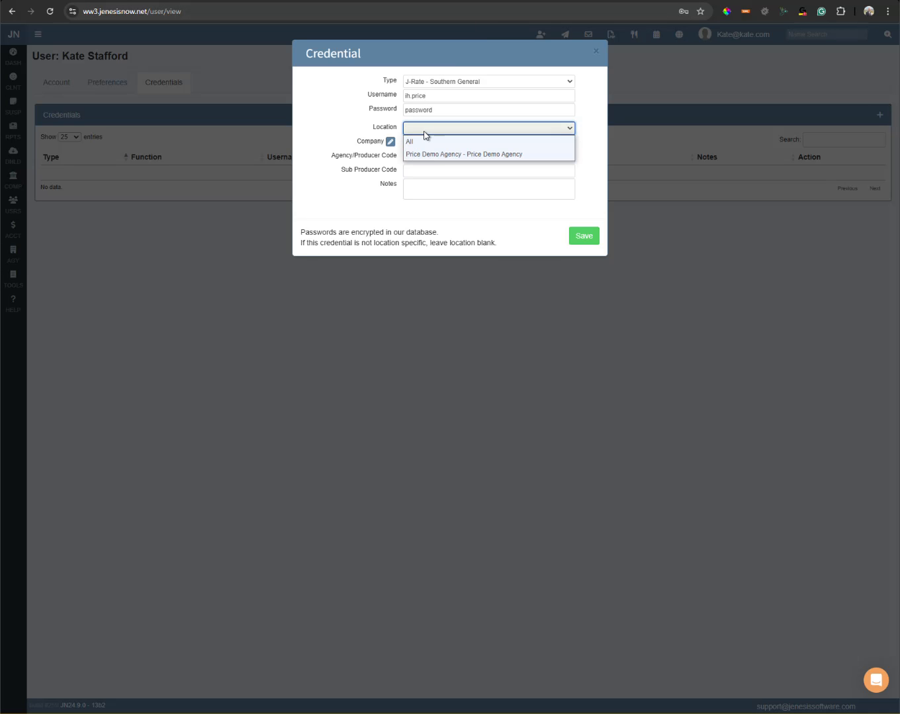
Set Location Price Demo Agency, Company SOUTHERN GEN INS CO, and paste the agency producer code.
click(432, 154)
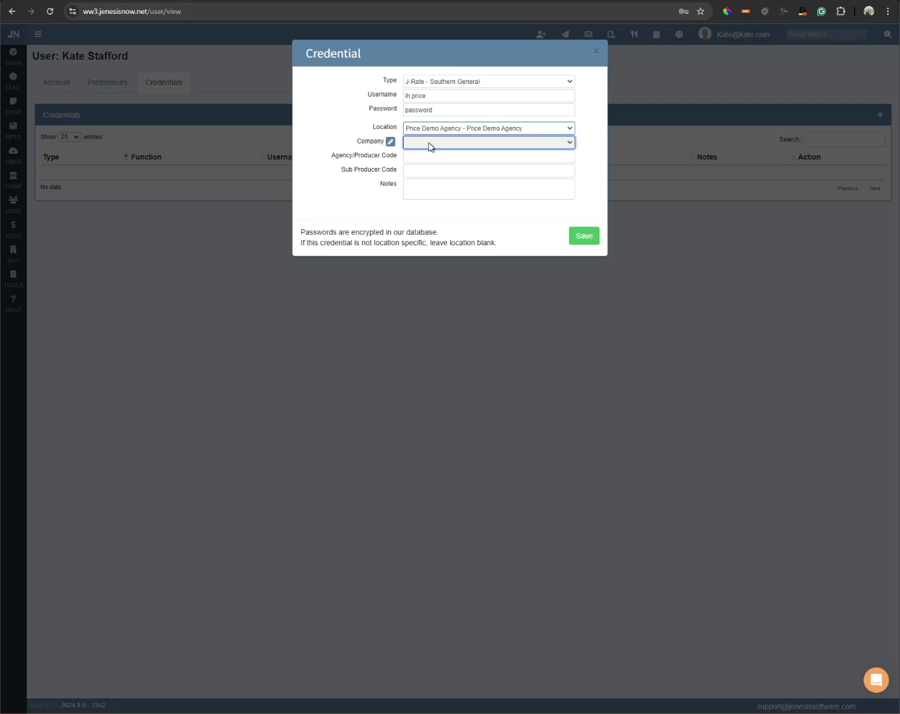
click(428, 144)
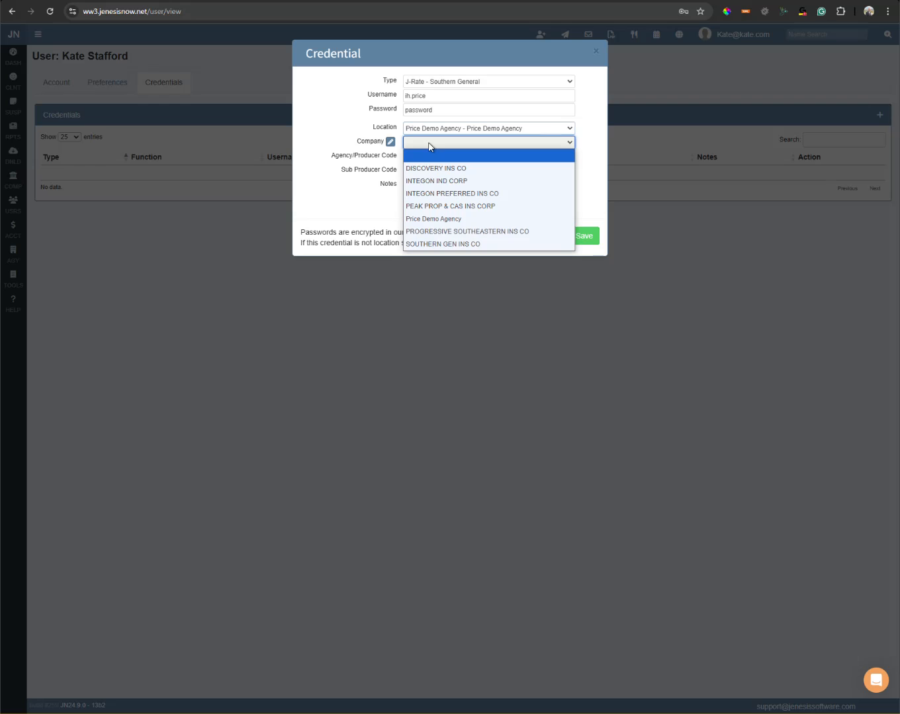
click(442, 245)
click(465, 169)
click(467, 159)
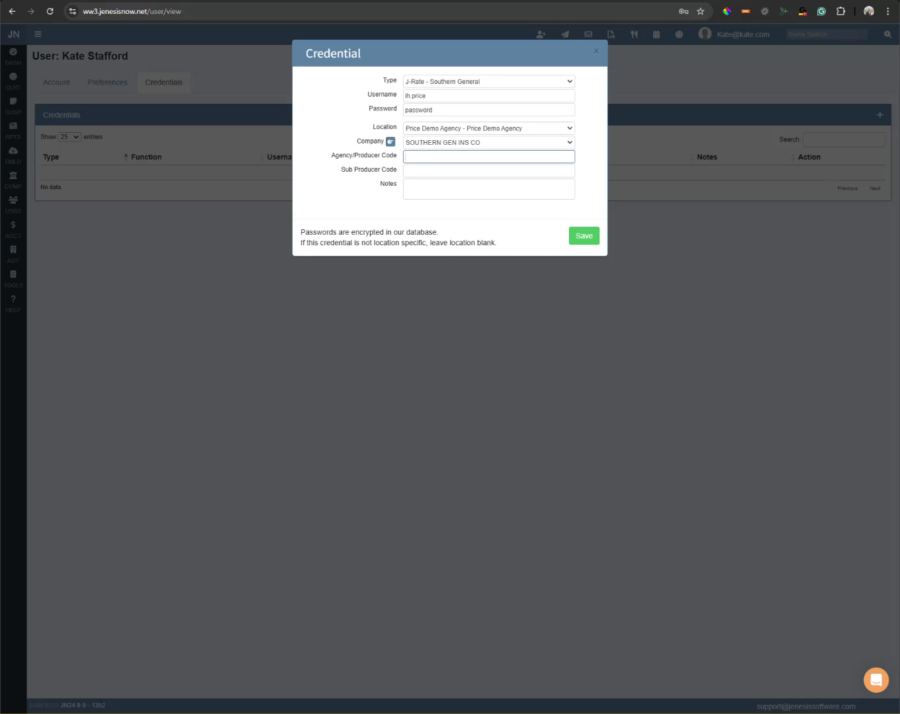
text(999999)
Add the note 'this is a note' and save the credential.
click(429, 171)
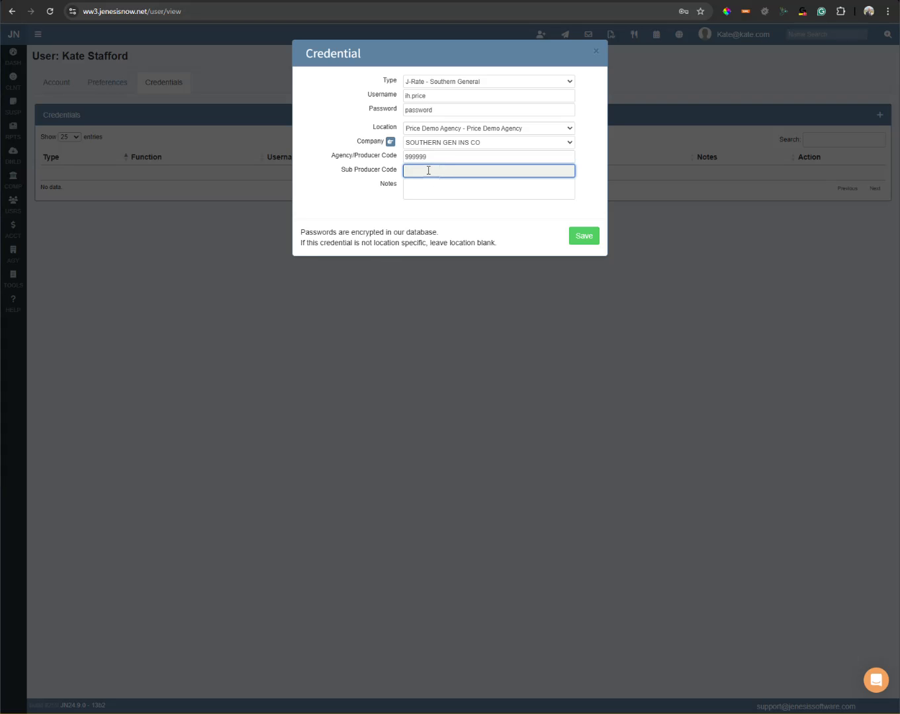
click(424, 190)
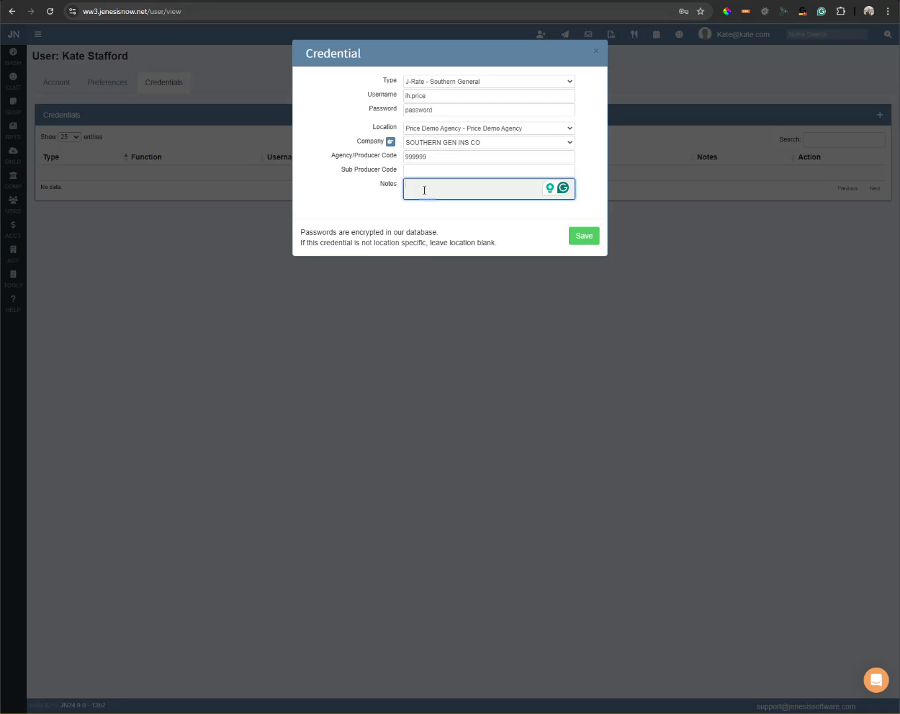
text(this is a note)
click(584, 239)
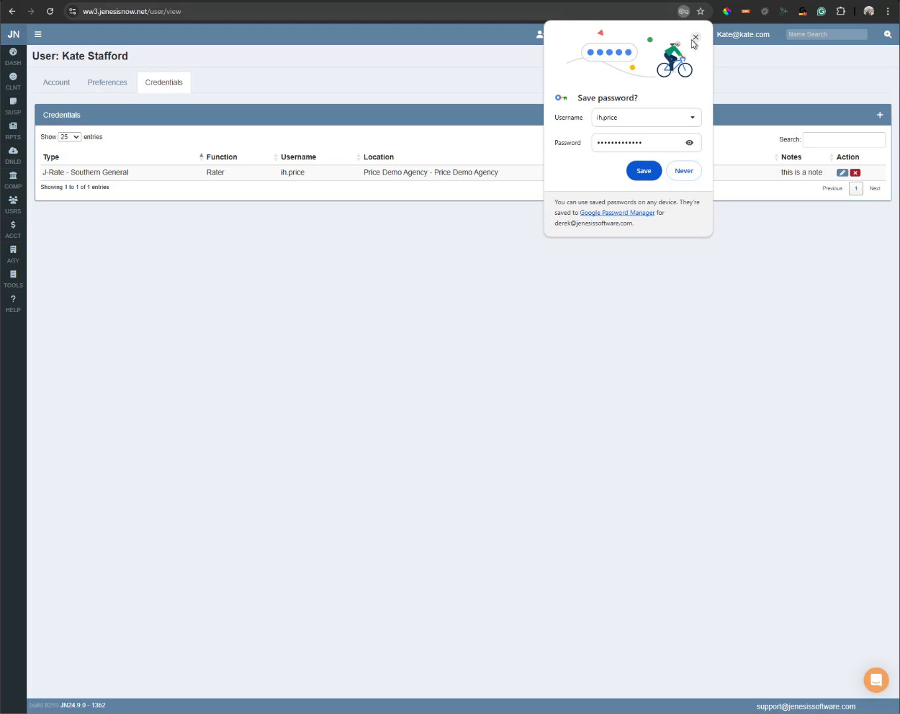
Dismiss Chrome's save-password offer and go back to the dashboard.
click(693, 38)
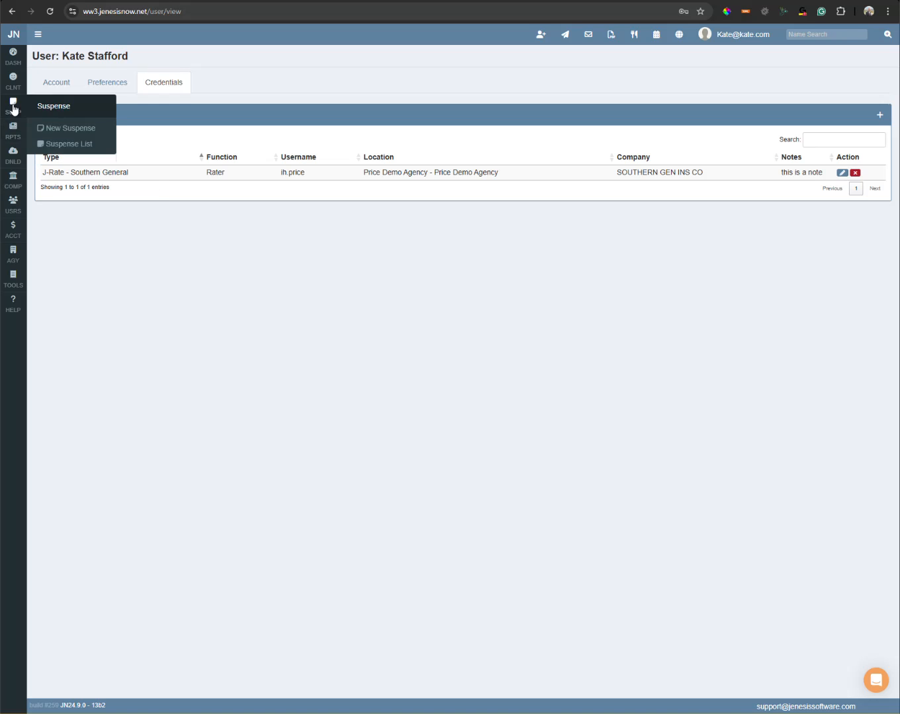
click(23, 65)
Open the client's Personal Auto policy and rate it via J-Rate with Southern General.
click(87, 98)
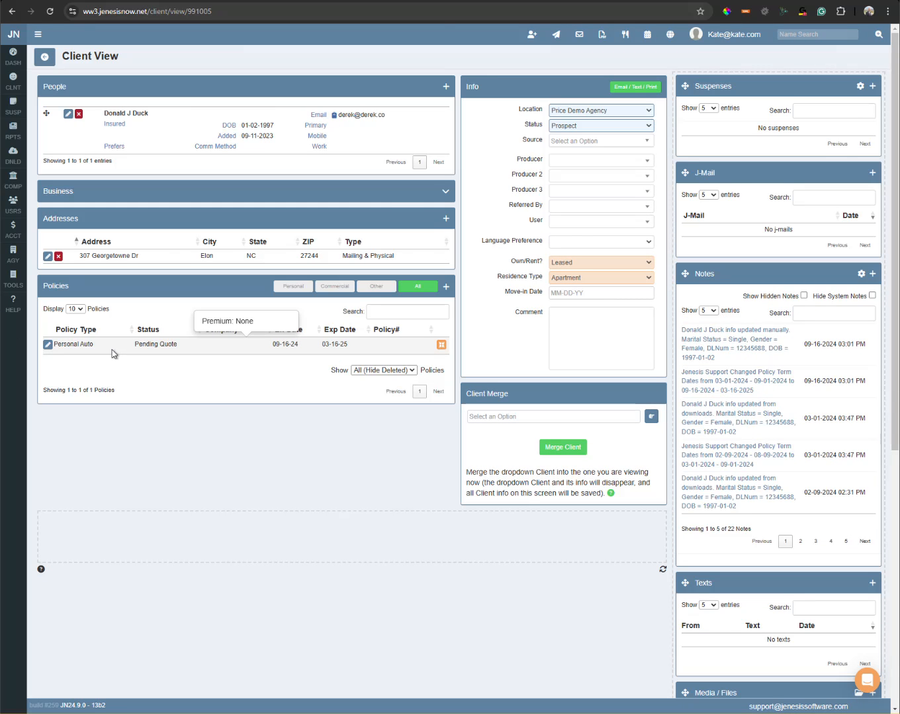
click(192, 339)
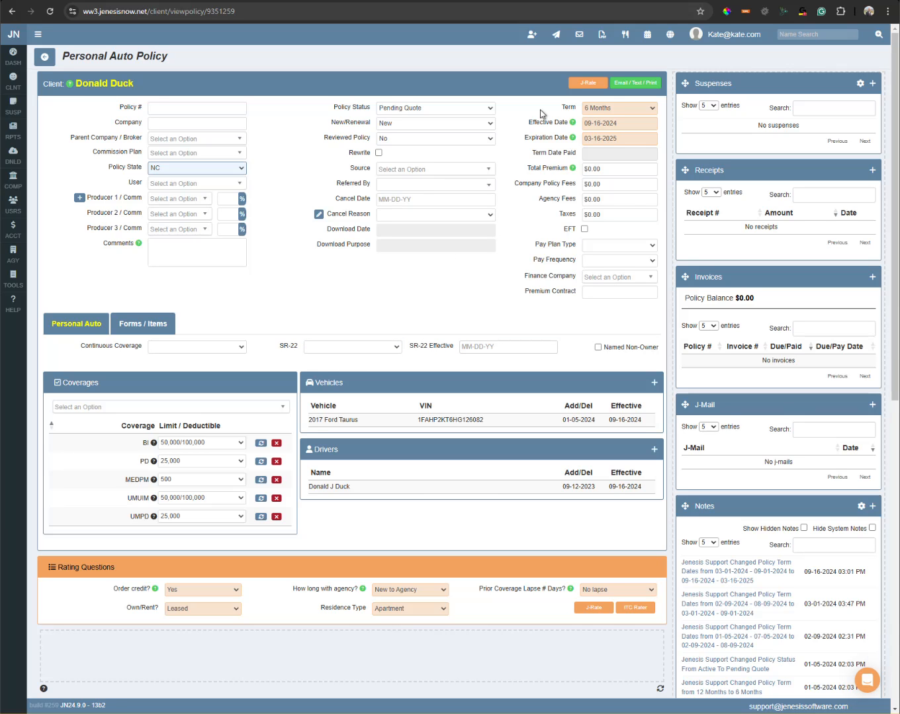
click(585, 84)
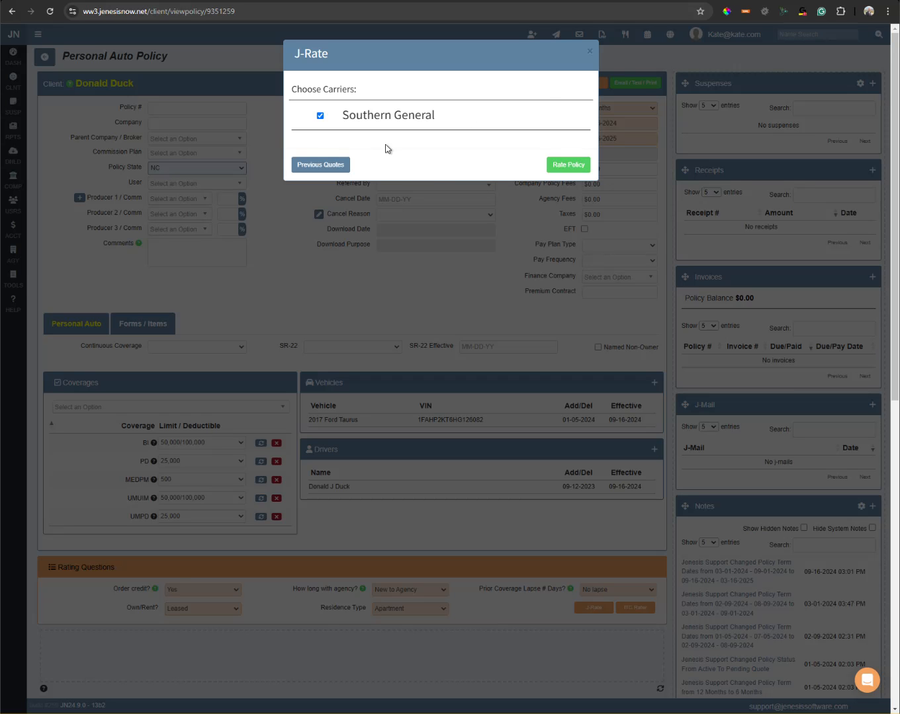
click(570, 166)
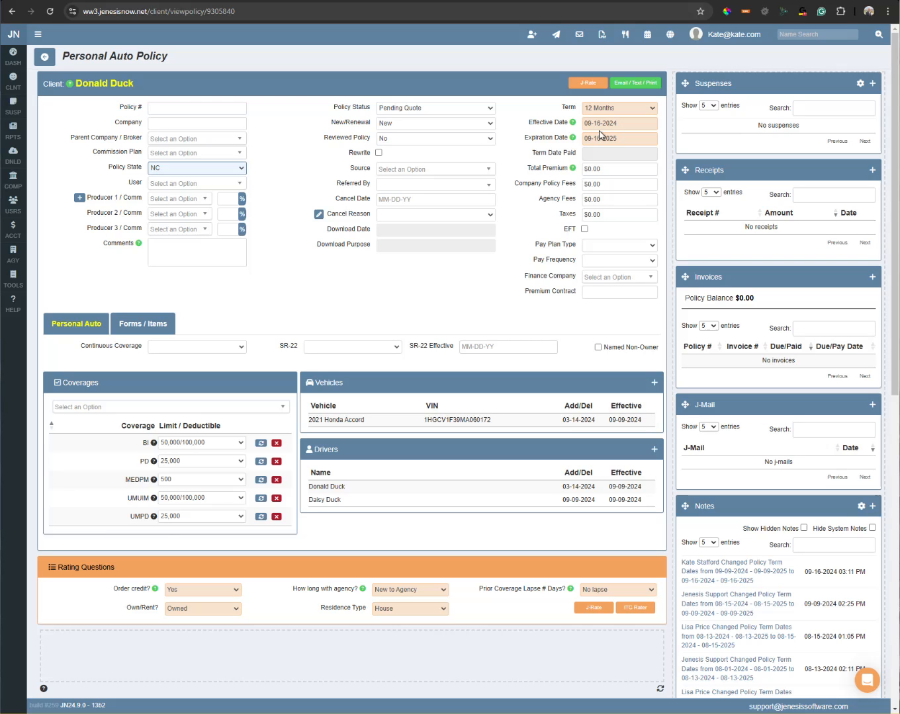
Re-rate the policy with Southern General and bridge a $579.00 quote to the carrier.
click(594, 92)
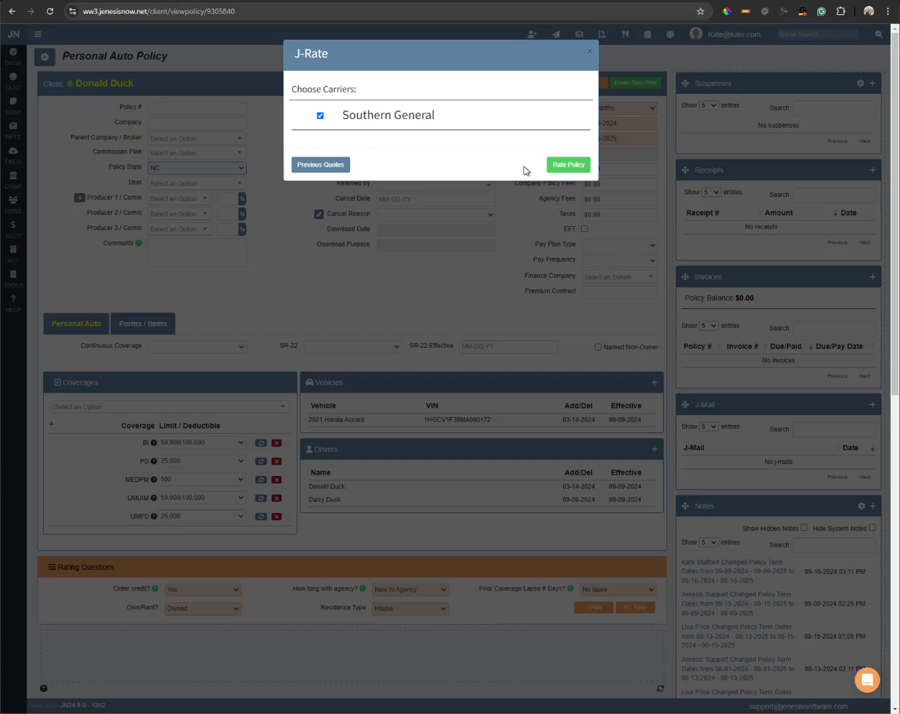
click(560, 169)
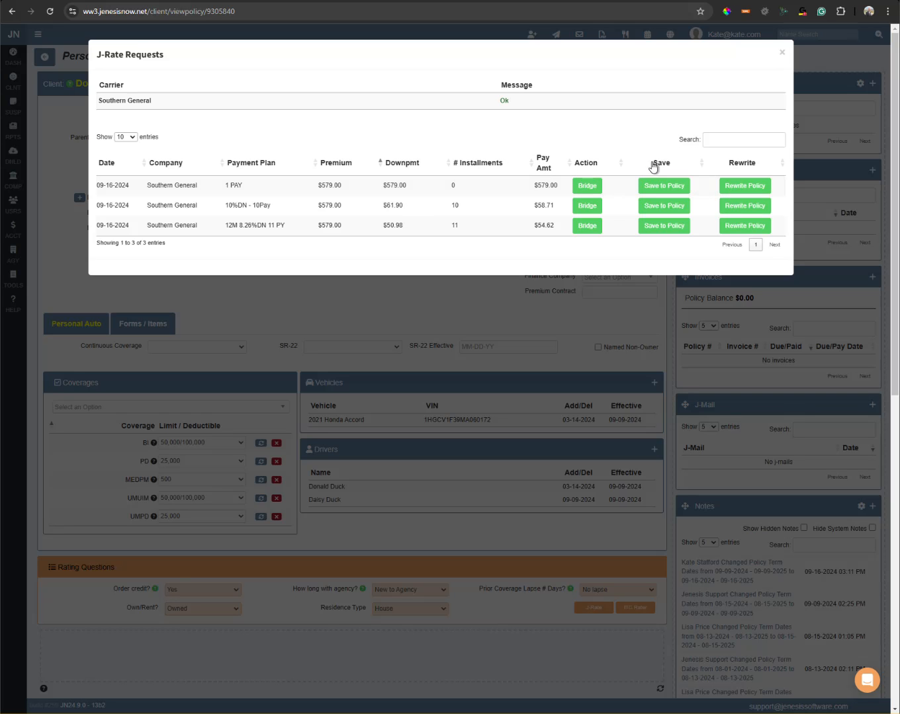
click(586, 191)
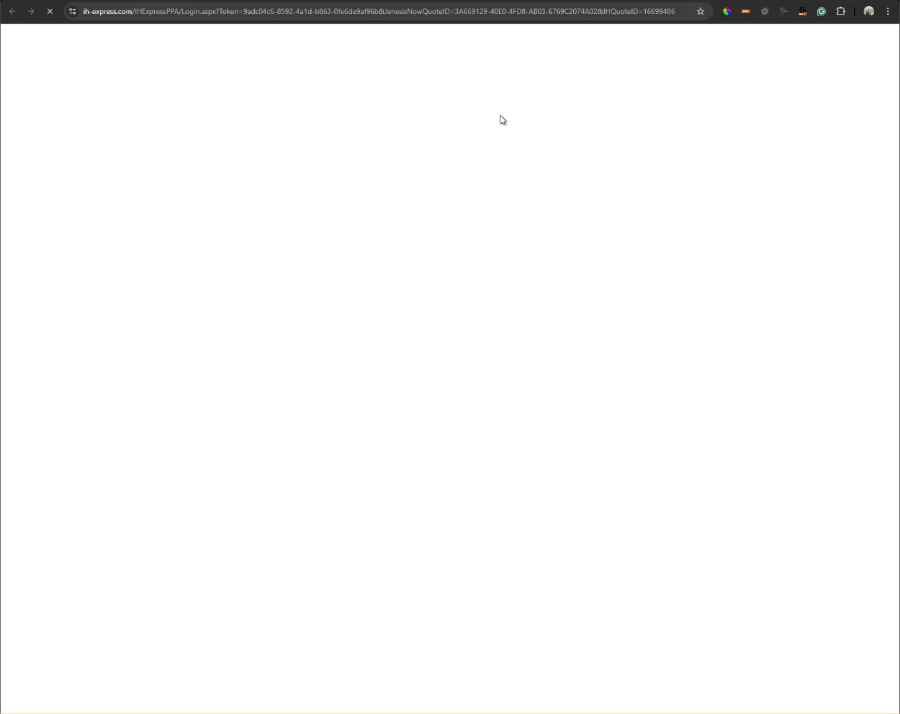